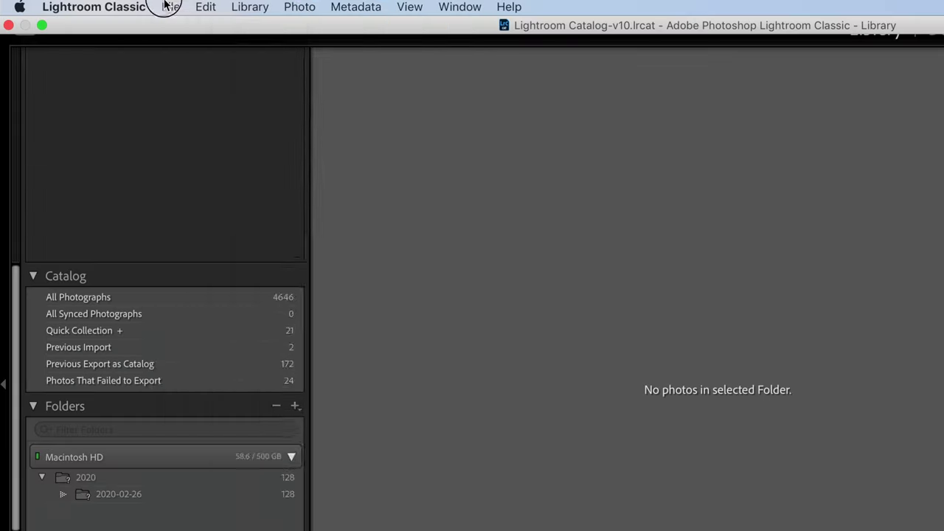
# Step: Start a tethered capture session and accept the default tethered capture settings
pyautogui.click(154, 5)
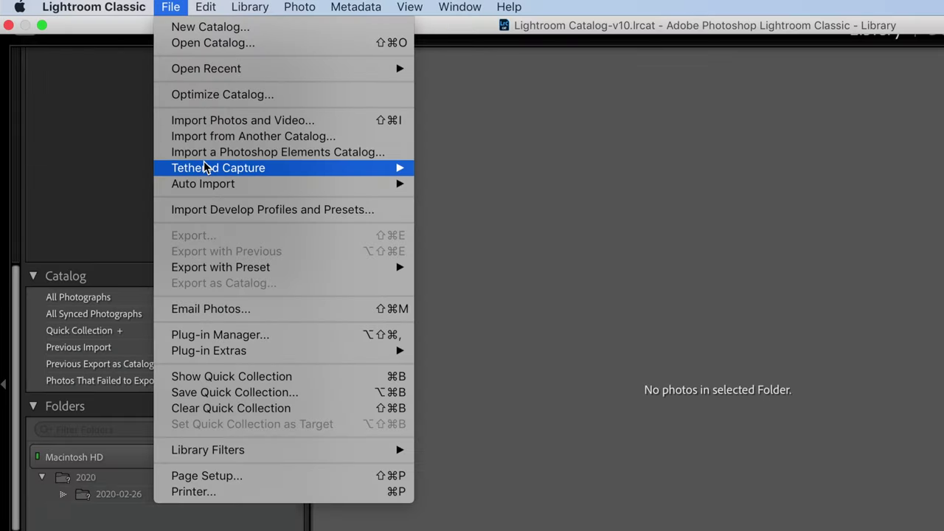
pyautogui.moveTo(204, 167)
pyautogui.click(539, 177)
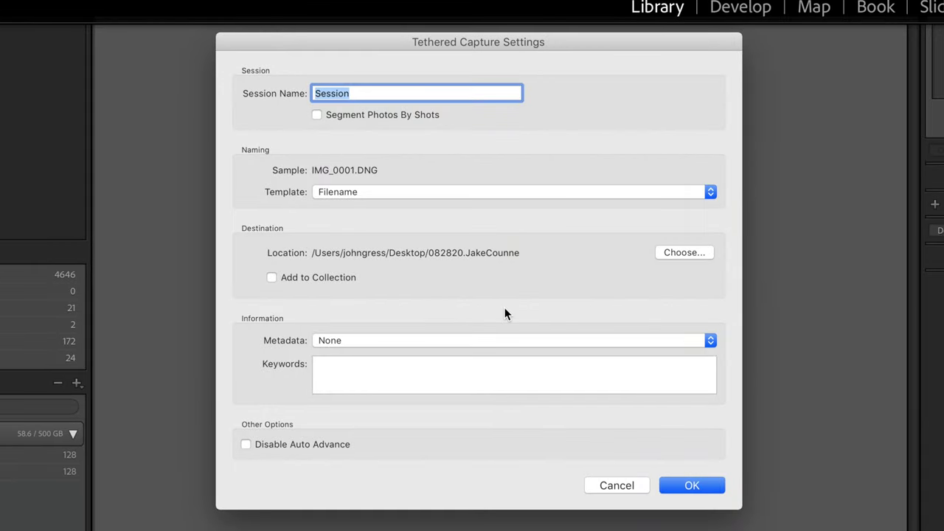
pyautogui.press('Return')
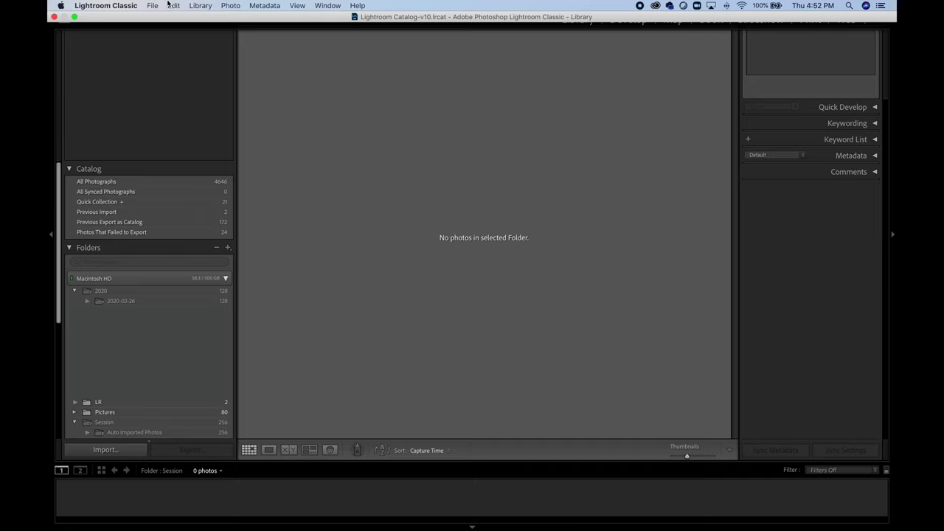
# Step: Set Auto Import's watched folder to a new 'Write photos here' folder inside retouching demo
pyautogui.click(153, 5)
pyautogui.moveTo(235, 186)
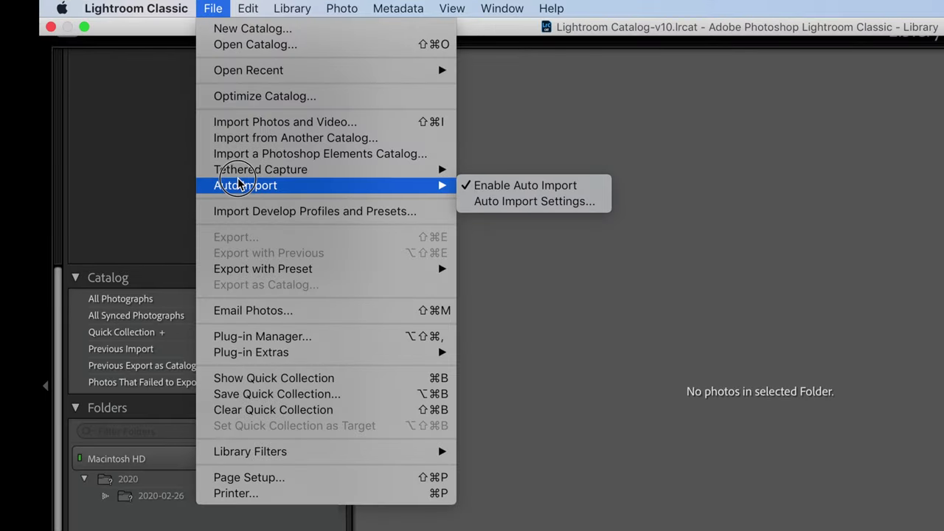
pyautogui.click(488, 205)
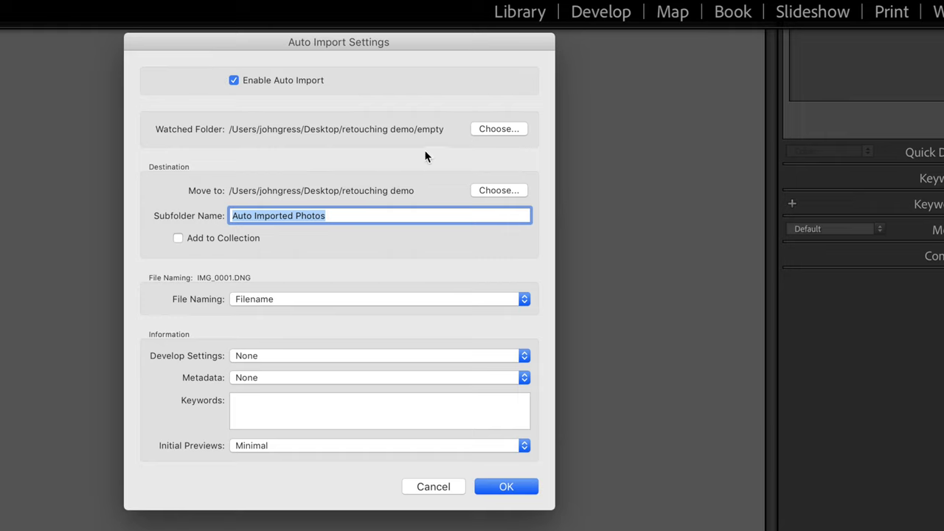
pyautogui.click(479, 129)
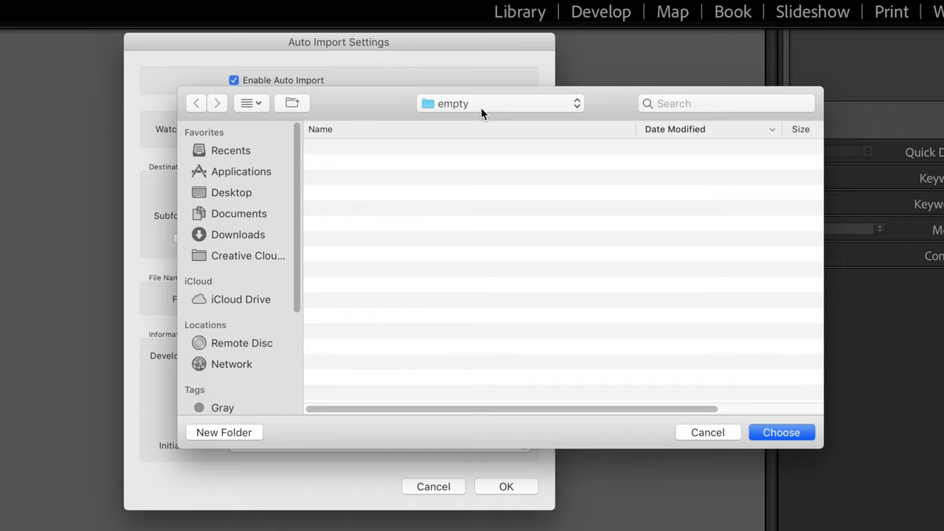
pyautogui.click(481, 104)
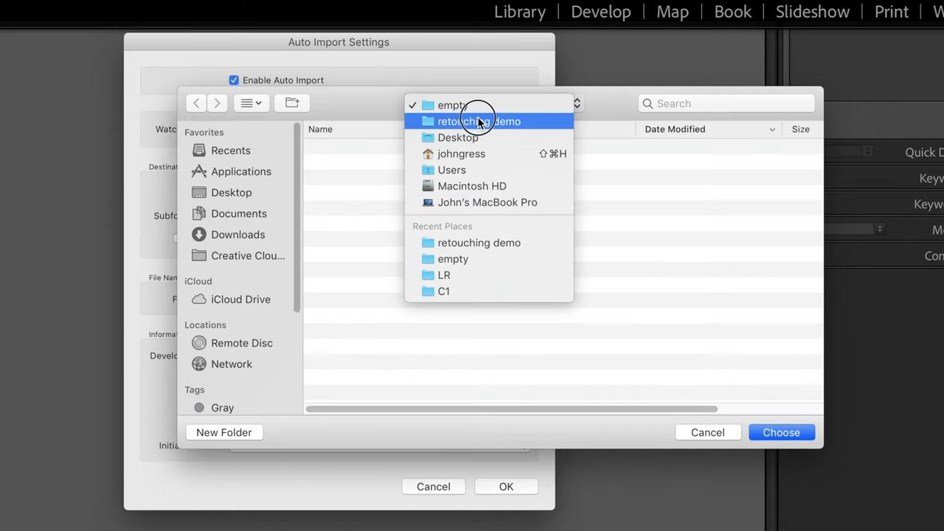
pyautogui.click(478, 121)
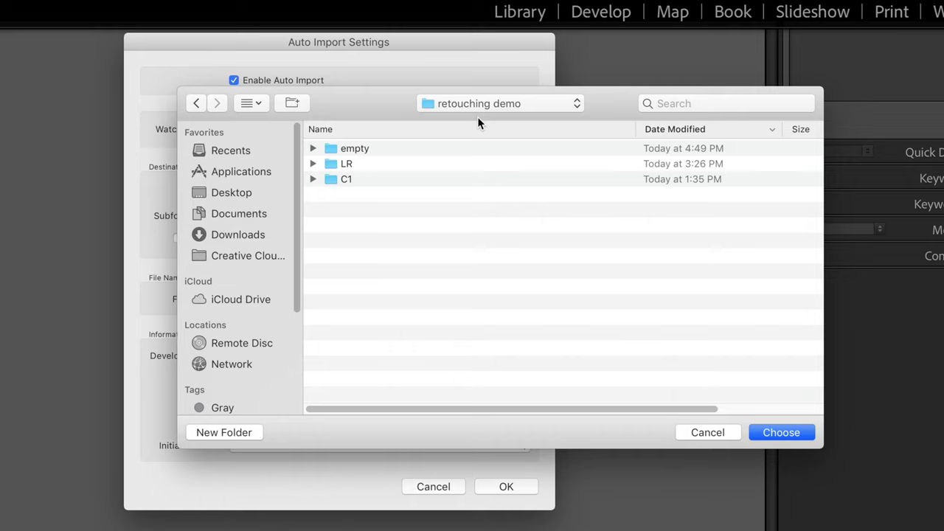
pyautogui.press('super+shift+n')
pyautogui.write('W')
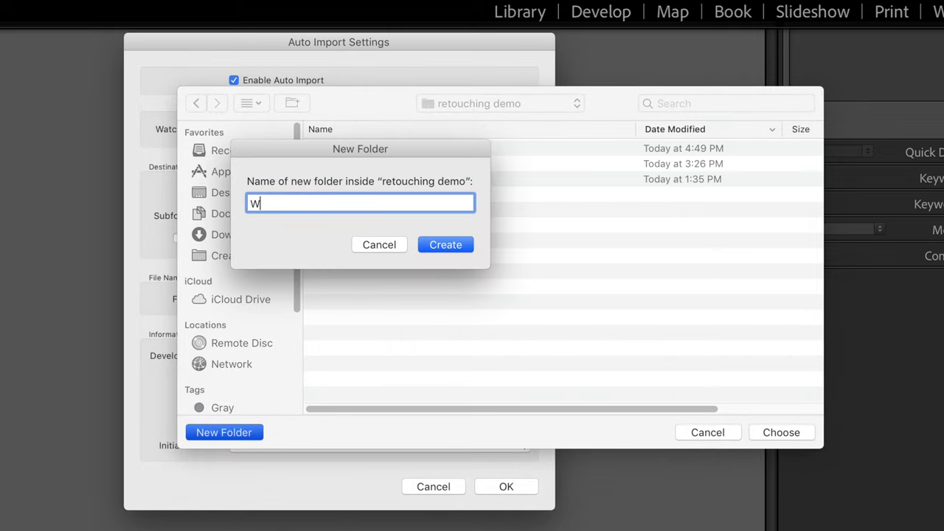
pyautogui.write('rite photos here')
pyautogui.press('Return')
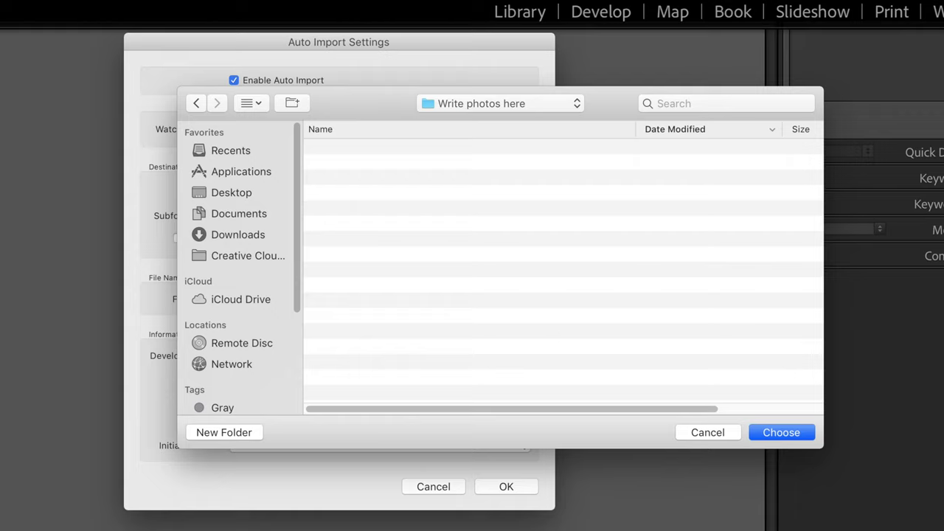
pyautogui.press('Return')
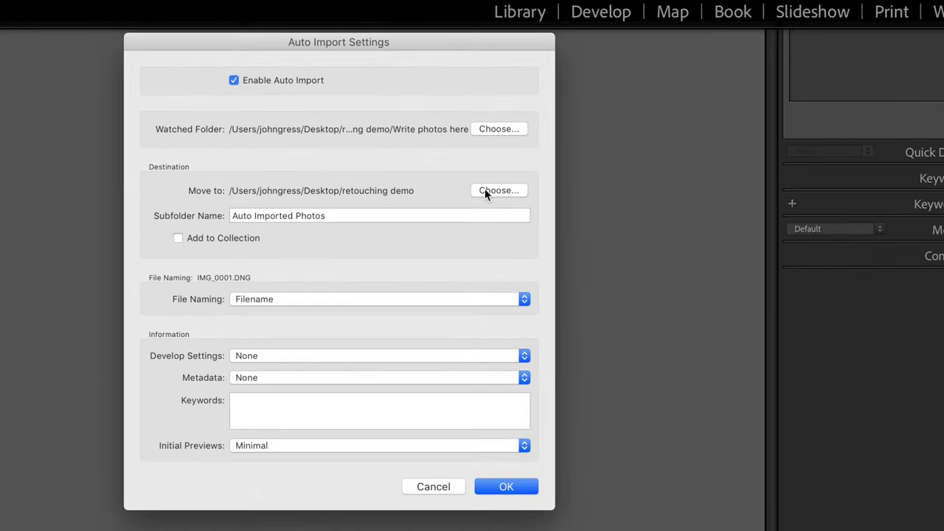
# Step: Set the Auto Import 'Move to' destination to a new 'move photos here' folder
pyautogui.click(485, 188)
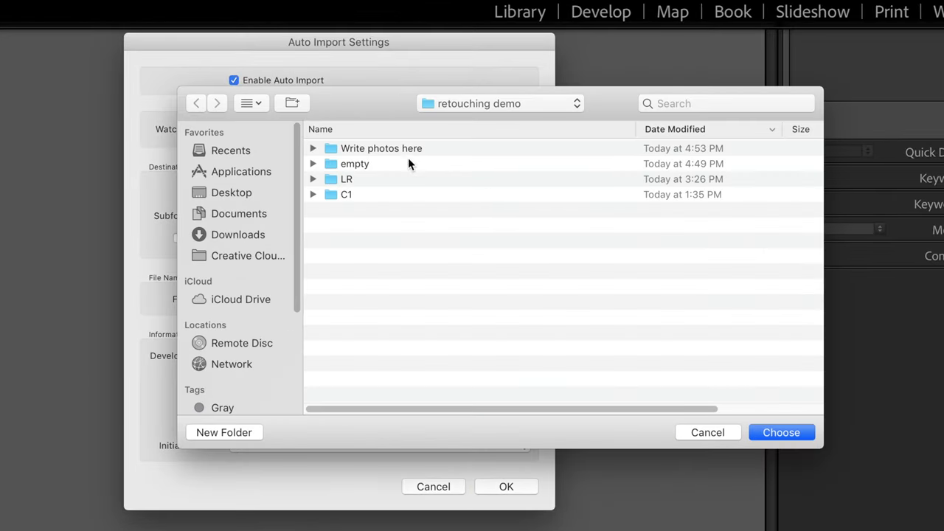
pyautogui.press('shift+super+n')
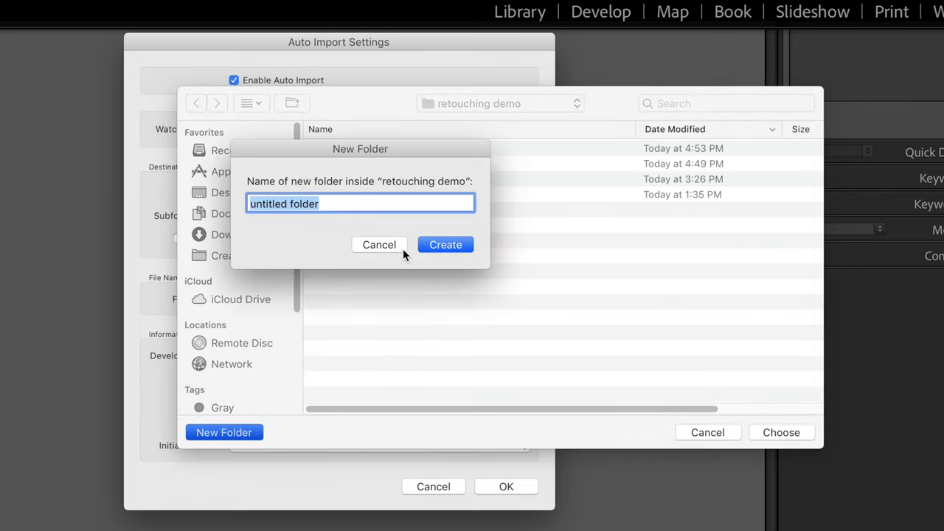
pyautogui.write('move')
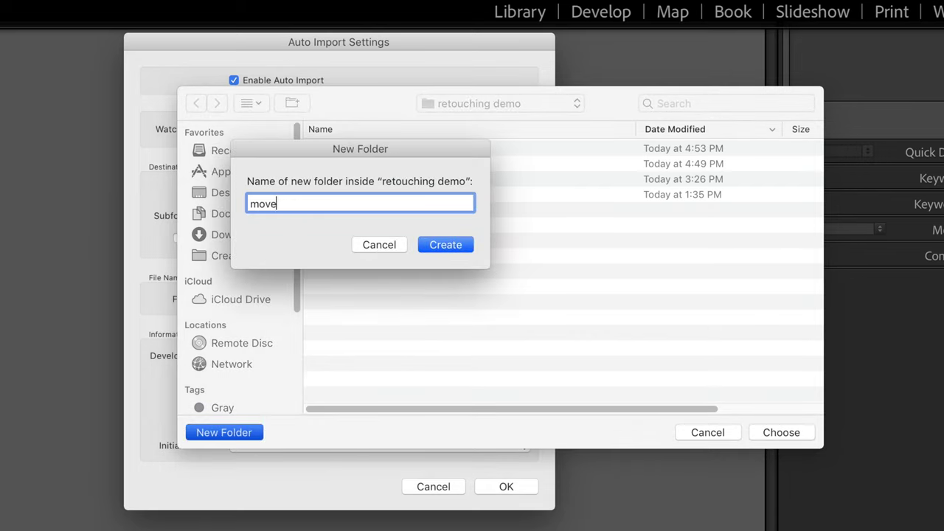
pyautogui.write(' photos here')
pyautogui.press('Return')
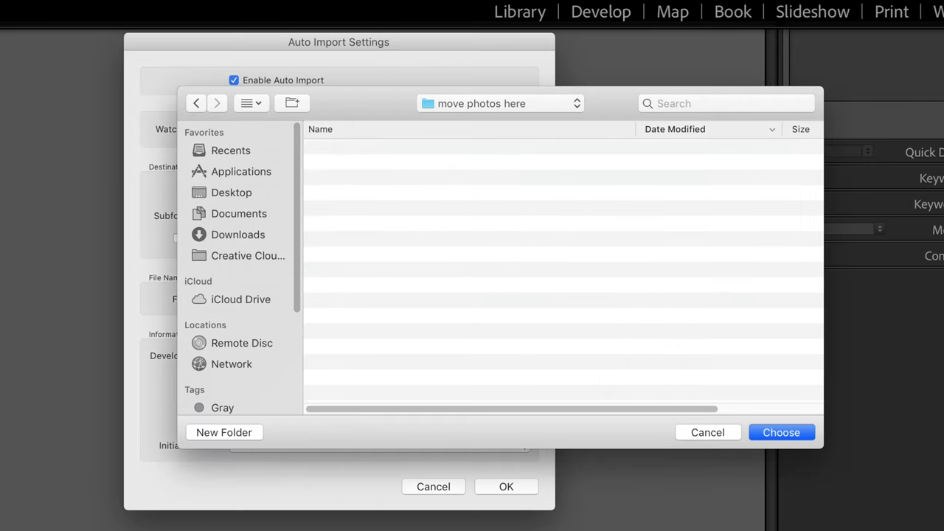
pyautogui.press('Return')
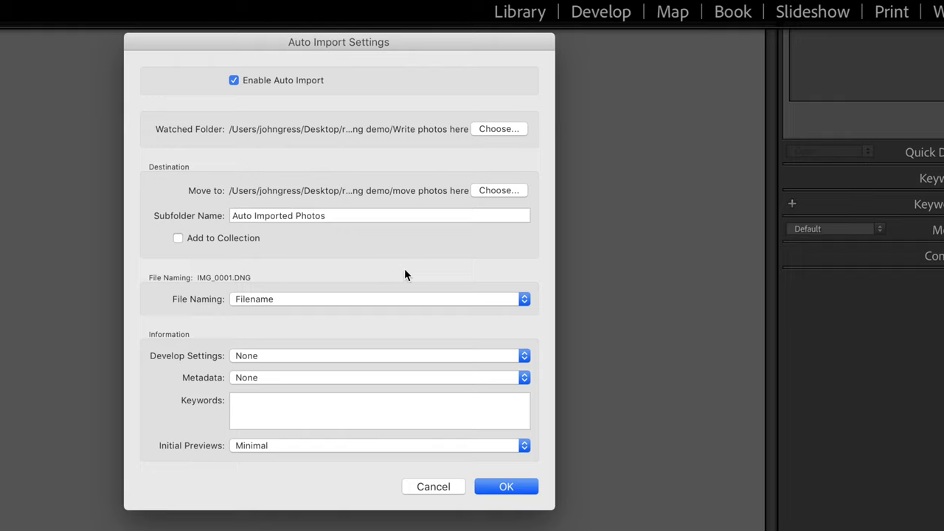
pyautogui.click(391, 214)
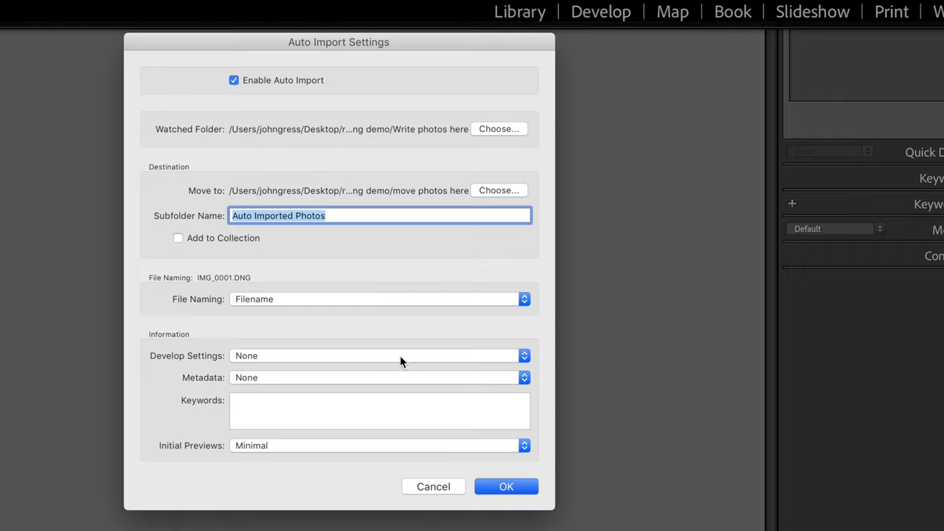
pyautogui.click(520, 488)
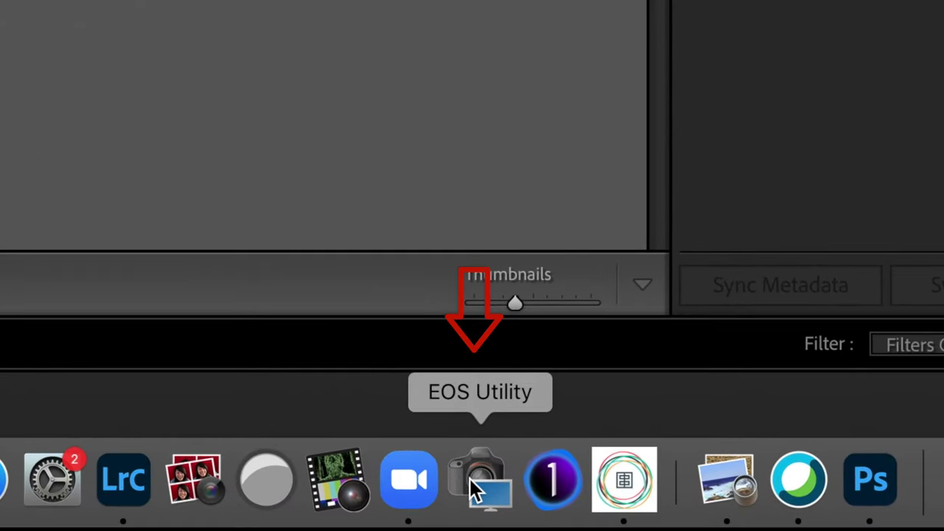
# Step: Launch EOS Utility, open EOS R5 remote shooting, and show the destination folder preferences
pyautogui.click(435, 447)
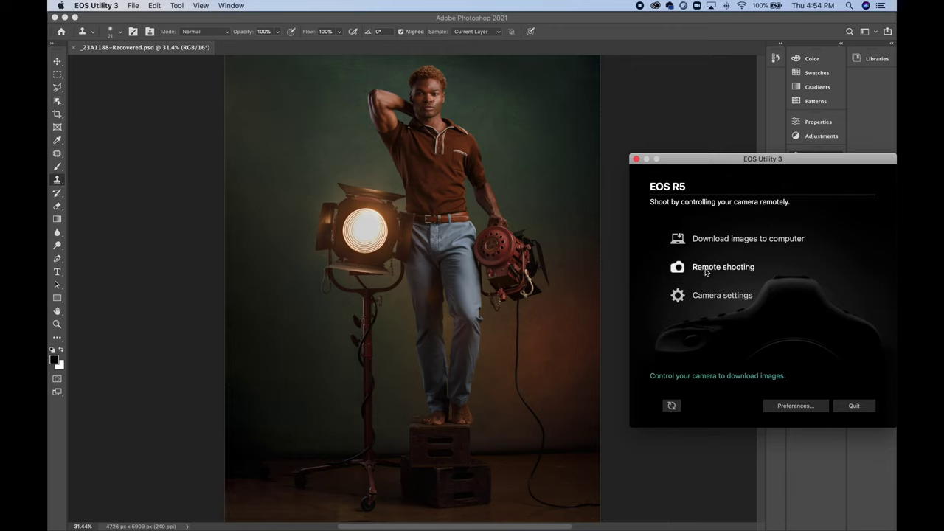
pyautogui.click(705, 272)
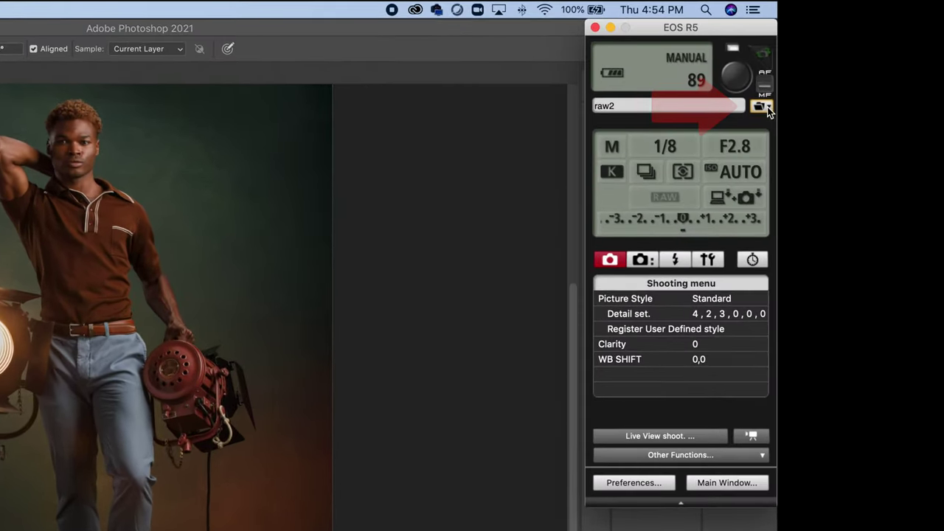
pyautogui.click(760, 108)
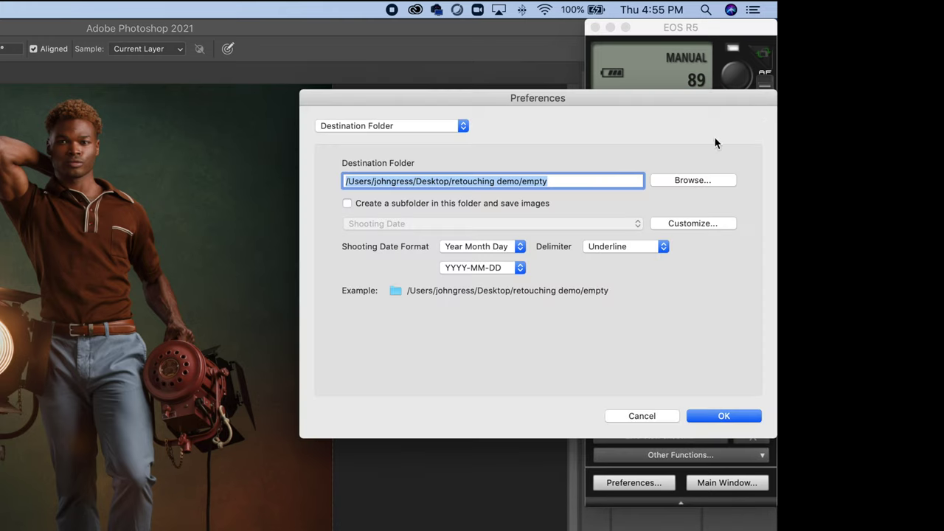
# Step: Set EOS Utility's destination folder to retouching demo > Write photos here and confirm preferences
pyautogui.click(690, 181)
pyautogui.click(480, 123)
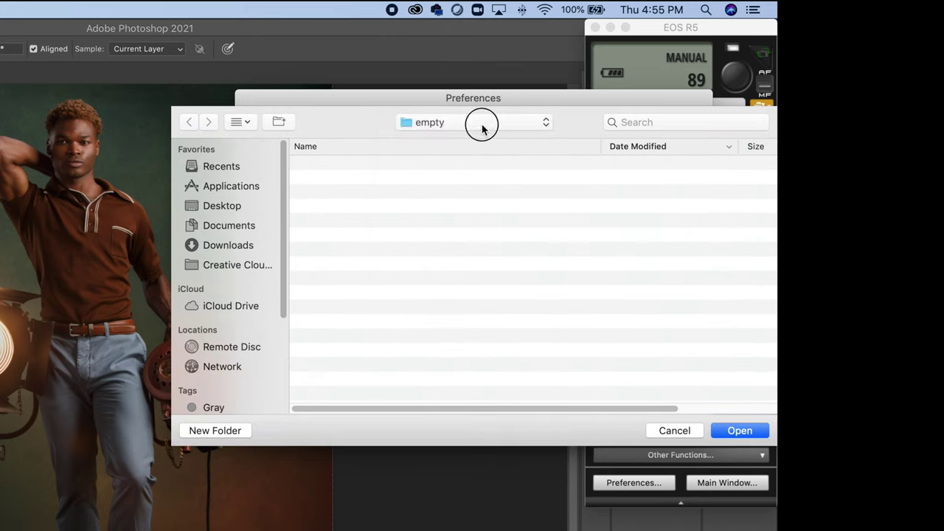
pyautogui.click(476, 139)
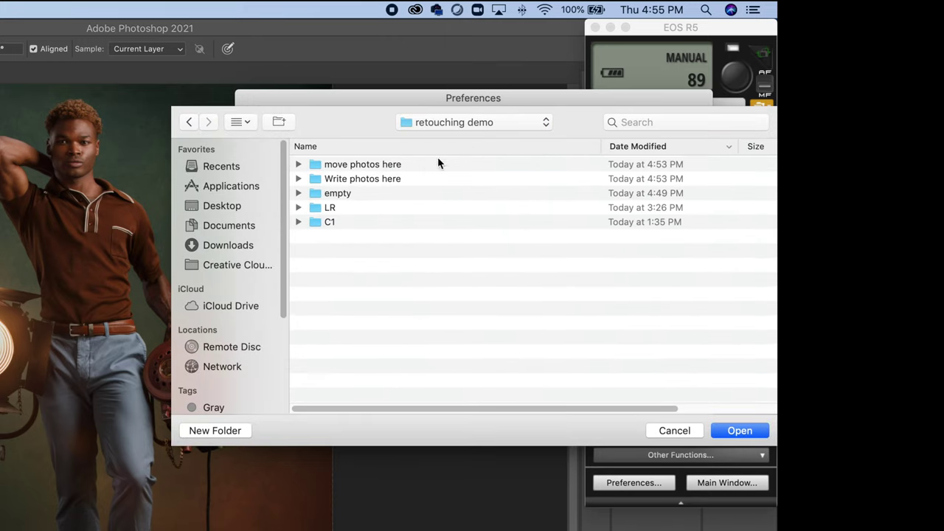
pyautogui.click(385, 177)
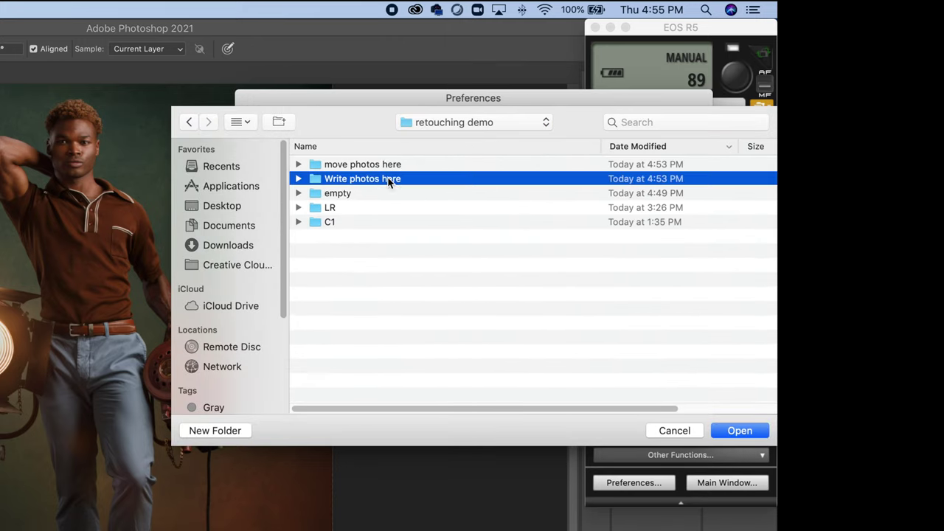
pyautogui.doubleClick(387, 177)
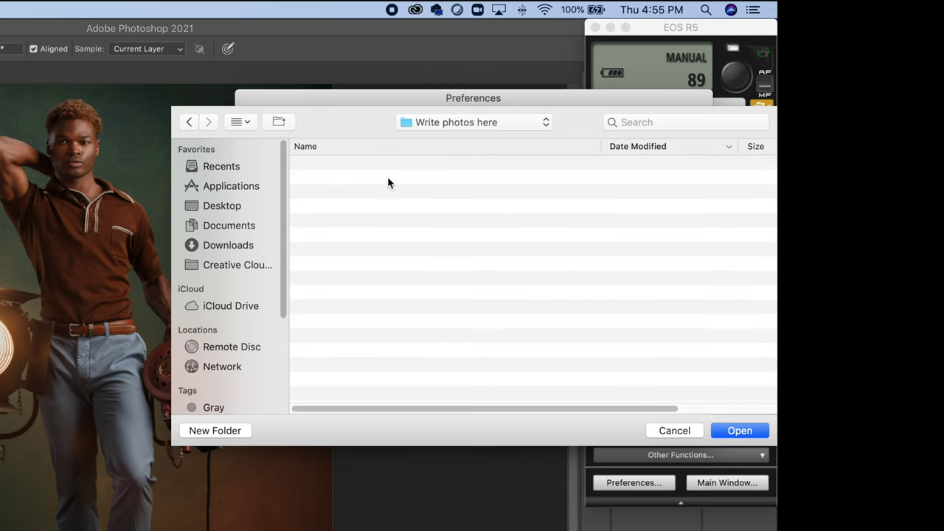
pyautogui.click(740, 431)
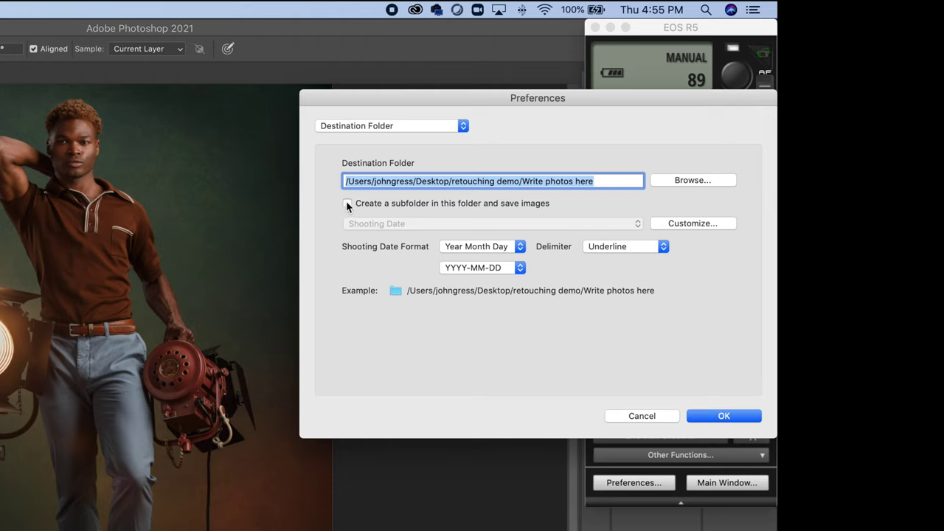
pyautogui.click(720, 415)
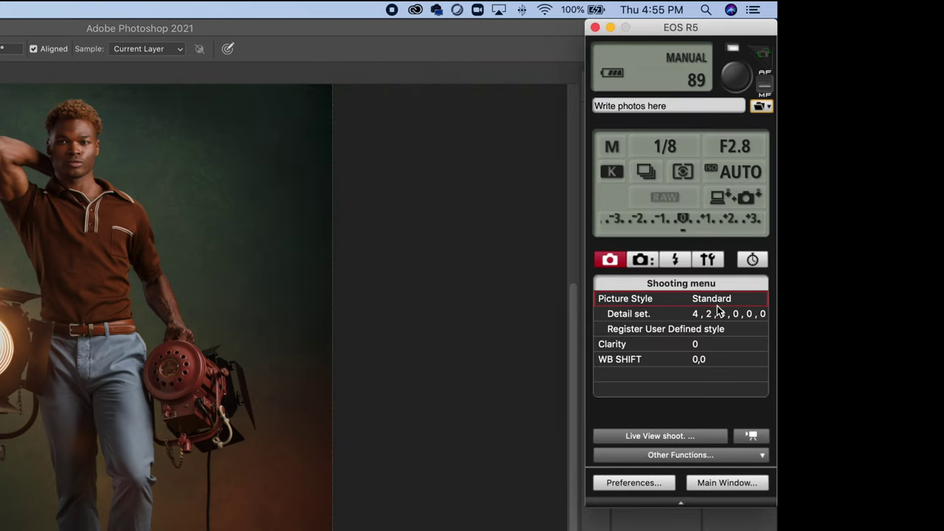
# Step: Save shots to both the computer and the camera memory card
pyautogui.click(737, 199)
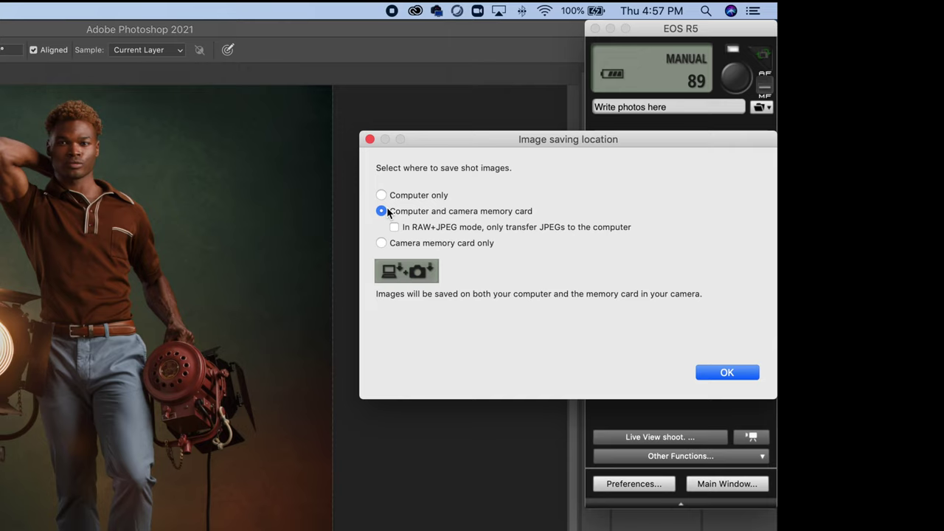
pyautogui.click(740, 371)
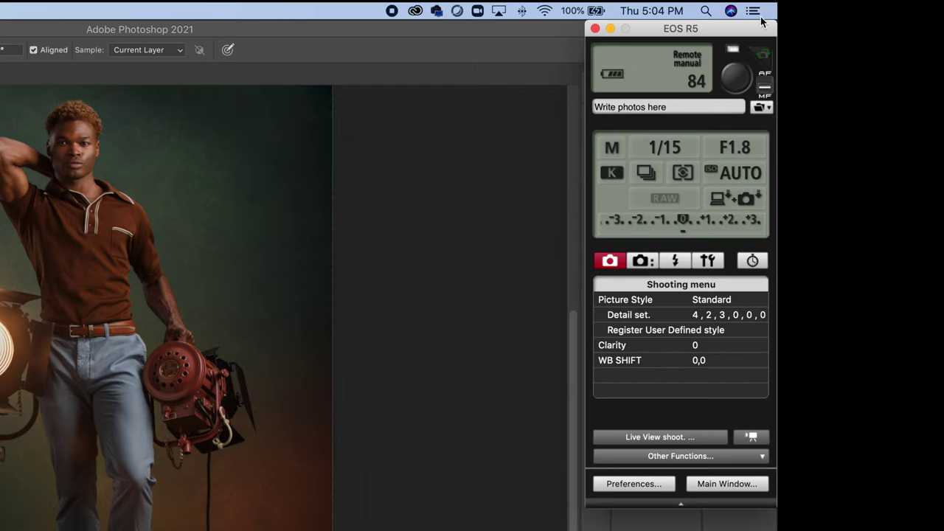
# Step: Fire a remote test shot on the R5 and switch back to Lightroom Classic
pyautogui.click(737, 80)
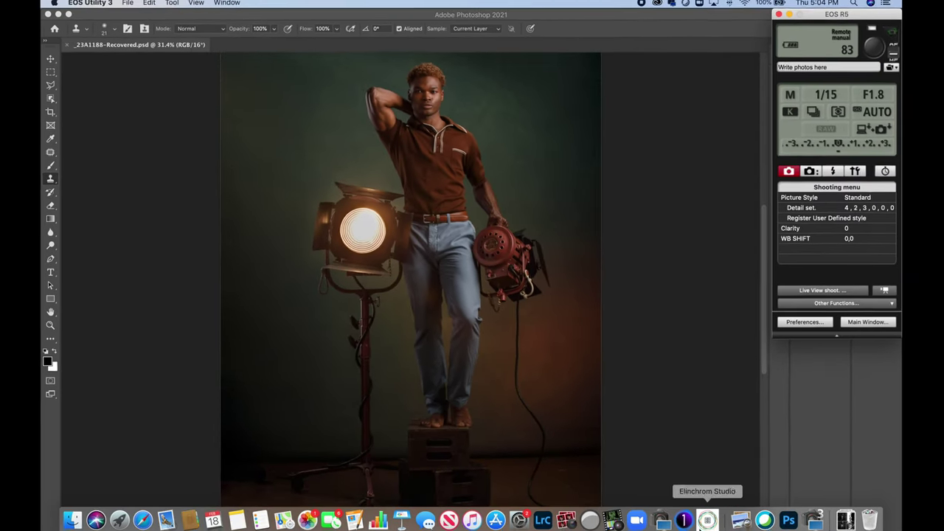
pyautogui.click(542, 519)
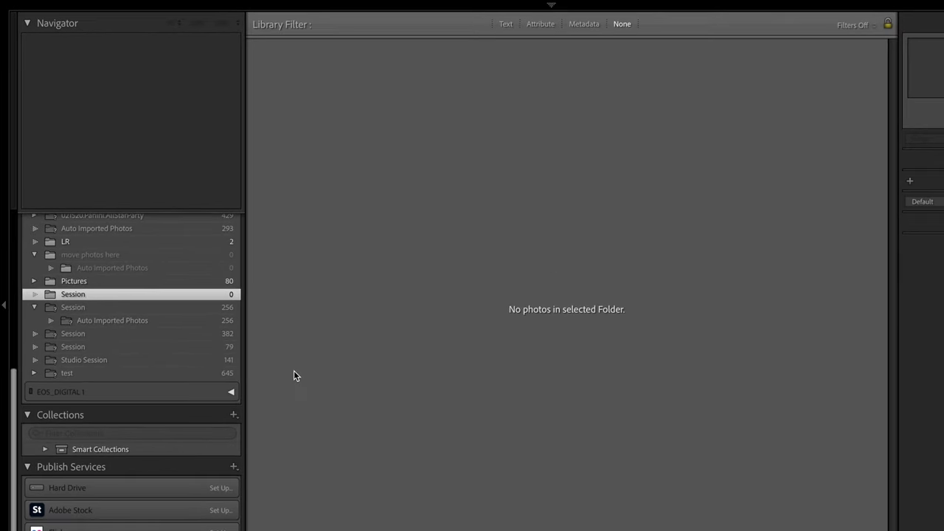
# Step: Open the Auto Imported Photos folder and view the test shot in Loupe, then return to Grid
pyautogui.click(147, 270)
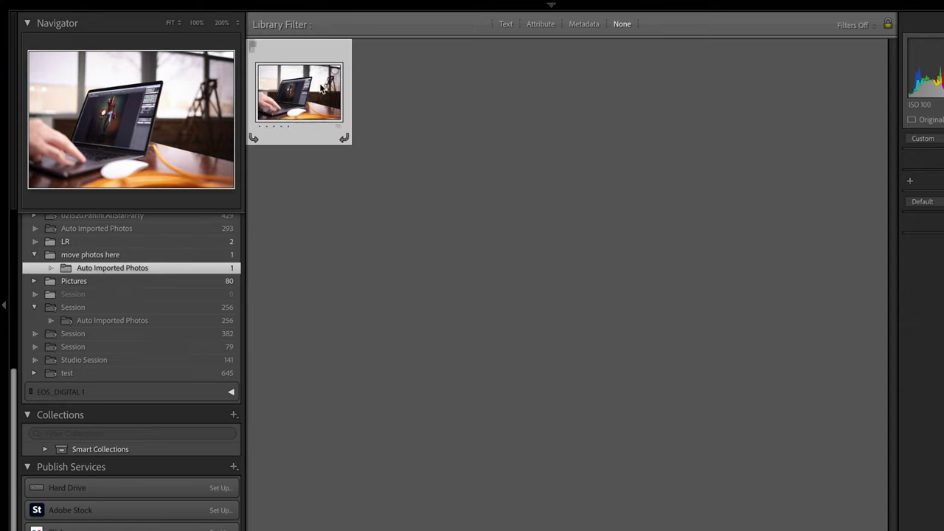
pyautogui.doubleClick(310, 104)
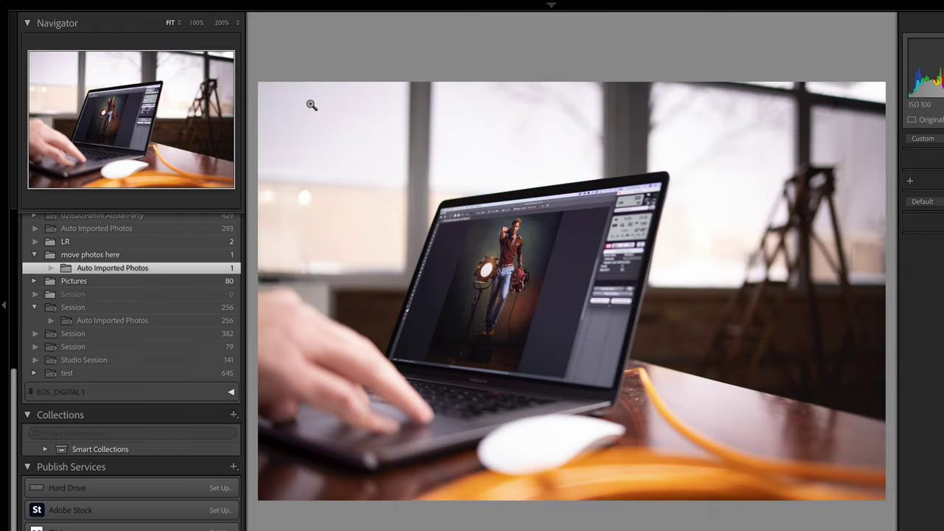
pyautogui.doubleClick(470, 254)
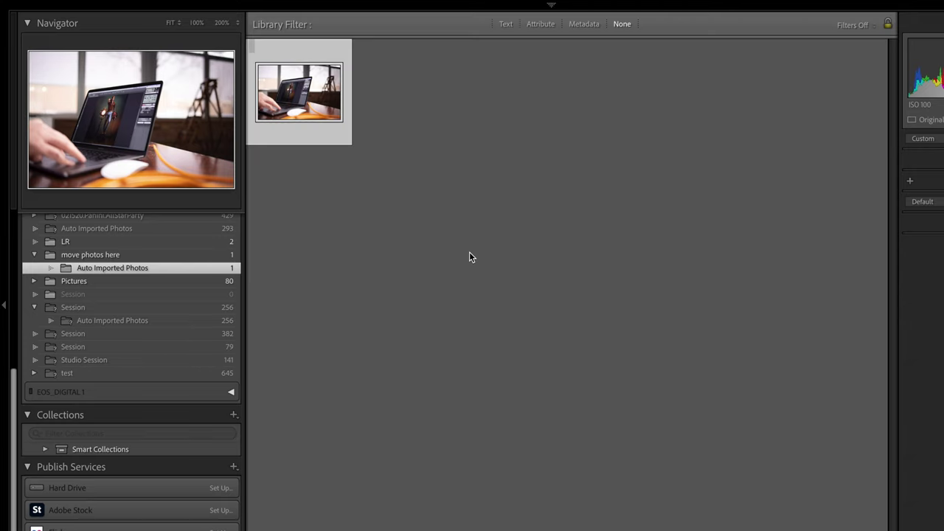